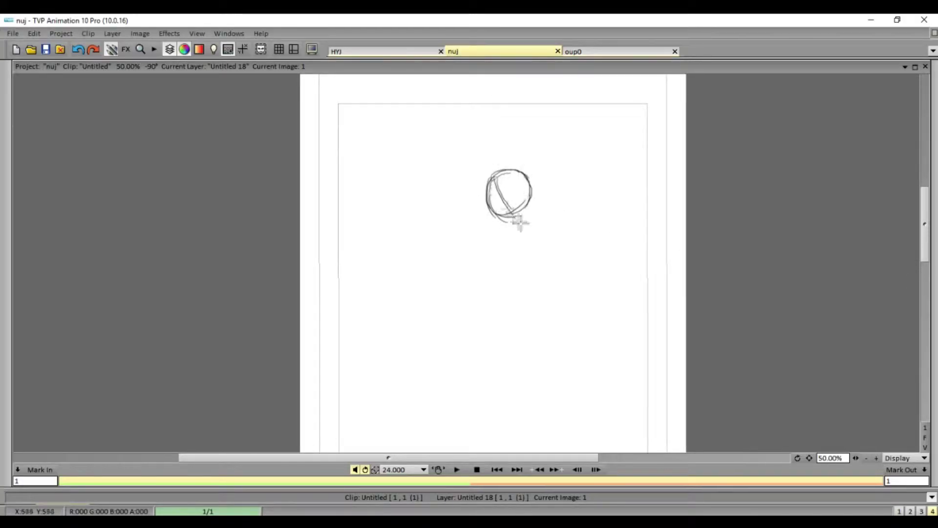
- Sketch the head guide lines, neck and torso, undoing the misplaced arm strokes
{"action": "mouse_move", "coordinate": [532, 188]}
{"action": "left_mouse_down"}
{"action": "mouse_move", "coordinate": [547, 226]}
{"action": "mouse_move", "coordinate": [527, 230]}
{"action": "mouse_move", "coordinate": [500, 279]}
{"action": "left_mouse_up"}
{"action": "left_click_drag", "start_coordinate": [507, 224], "coordinate": [497, 281]}
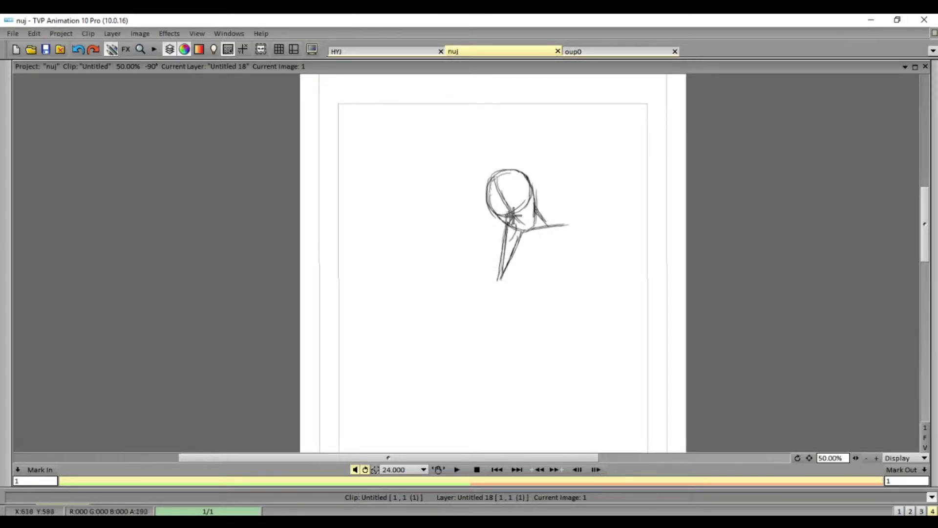
{"action": "mouse_move", "coordinate": [551, 226]}
{"action": "left_mouse_down"}
{"action": "mouse_move", "coordinate": [551, 305]}
{"action": "mouse_move", "coordinate": [464, 277]}
{"action": "mouse_move", "coordinate": [447, 334]}
{"action": "left_mouse_up"}
{"action": "left_click", "coordinate": [78, 49]}
- Redraw the bent arm and rough in the leg, hand and both feet
{"action": "left_click_drag", "start_coordinate": [460, 281], "coordinate": [448, 333]}
{"action": "mouse_move", "coordinate": [558, 306]}
{"action": "left_mouse_down"}
{"action": "mouse_move", "coordinate": [522, 360]}
{"action": "mouse_move", "coordinate": [531, 442]}
{"action": "left_mouse_up"}
{"action": "mouse_move", "coordinate": [419, 340]}
{"action": "left_mouse_down"}
{"action": "mouse_move", "coordinate": [440, 342]}
{"action": "mouse_move", "coordinate": [466, 320]}
{"action": "left_mouse_up"}
{"action": "mouse_move", "coordinate": [561, 223]}
{"action": "left_mouse_down"}
{"action": "mouse_move", "coordinate": [608, 293]}
{"action": "mouse_move", "coordinate": [635, 300]}
{"action": "left_mouse_up"}
{"action": "scroll", "coordinate": [924, 245], "scroll_direction": "down", "scroll_amount": 2}
{"action": "mouse_move", "coordinate": [537, 315]}
{"action": "left_mouse_down"}
{"action": "mouse_move", "coordinate": [523, 314]}
{"action": "mouse_move", "coordinate": [522, 337]}
{"action": "left_mouse_up"}
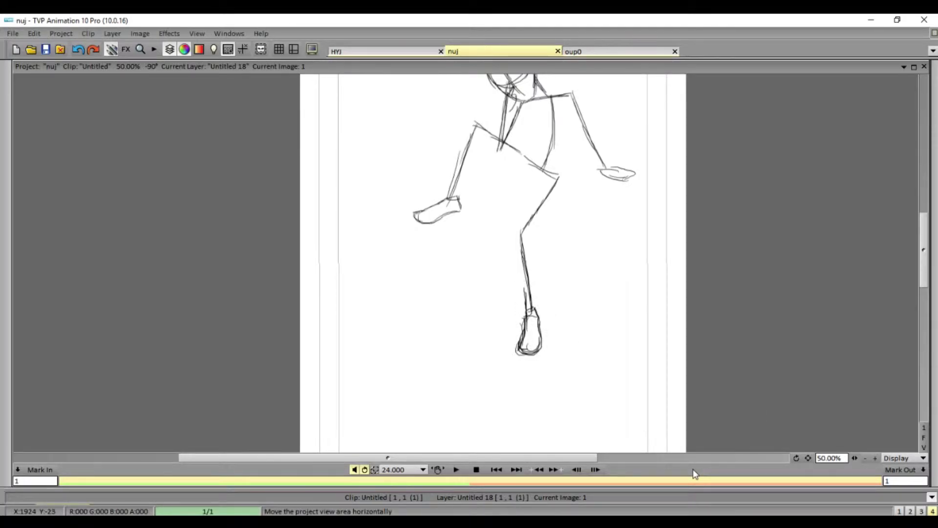
{"action": "scroll", "coordinate": [552, 267], "scroll_direction": "up", "scroll_amount": 3}
- Thicken the lower leg contours and define the thigh and knee curve
{"action": "left_click_drag", "start_coordinate": [486, 261], "coordinate": [527, 336]}
{"action": "left_click_drag", "start_coordinate": [503, 206], "coordinate": [513, 349]}
{"action": "scroll", "coordinate": [513, 245], "scroll_direction": "up", "scroll_amount": 3}
{"action": "left_click_drag", "start_coordinate": [484, 308], "coordinate": [520, 227]}
{"action": "mouse_move", "coordinate": [505, 269]}
{"action": "left_mouse_down"}
{"action": "mouse_move", "coordinate": [562, 196]}
{"action": "mouse_move", "coordinate": [504, 313]}
{"action": "left_mouse_up"}
{"action": "scroll", "coordinate": [521, 244], "scroll_direction": "up", "scroll_amount": 3}
{"action": "mouse_move", "coordinate": [571, 198]}
{"action": "left_mouse_down"}
{"action": "mouse_move", "coordinate": [520, 293]}
{"action": "mouse_move", "coordinate": [518, 320]}
{"action": "left_mouse_up"}
{"action": "mouse_move", "coordinate": [537, 267]}
{"action": "left_mouse_down"}
{"action": "mouse_move", "coordinate": [518, 320]}
{"action": "mouse_move", "coordinate": [526, 288]}
{"action": "left_mouse_up"}
{"action": "left_click_drag", "start_coordinate": [456, 264], "coordinate": [516, 313]}
{"action": "left_click_drag", "start_coordinate": [428, 223], "coordinate": [513, 310]}
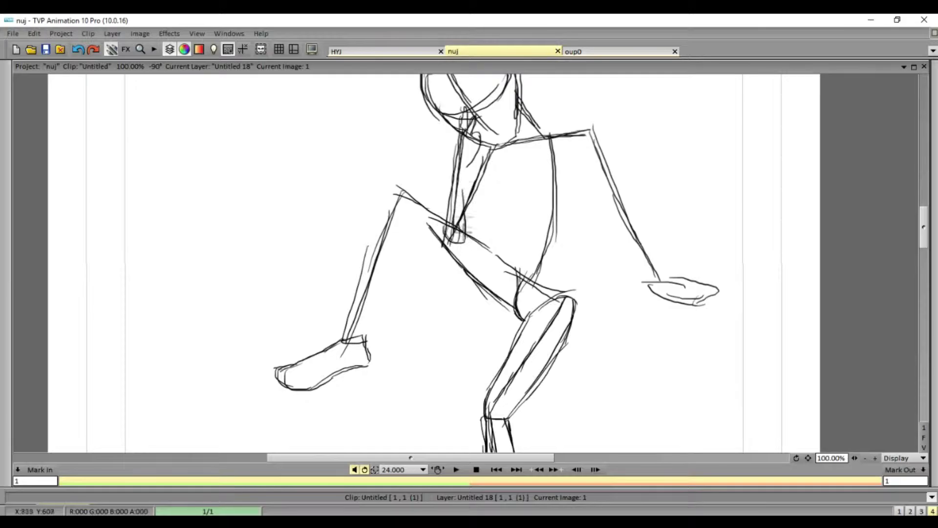
- Thicken the forearm and upper arm lines and add a shoulder joint oval
{"action": "left_click_drag", "start_coordinate": [469, 161], "coordinate": [451, 242]}
{"action": "left_click_drag", "start_coordinate": [459, 159], "coordinate": [445, 249]}
{"action": "left_click_drag", "start_coordinate": [491, 146], "coordinate": [462, 241]}
{"action": "mouse_move", "coordinate": [505, 146]}
{"action": "left_mouse_down"}
{"action": "mouse_move", "coordinate": [481, 201]}
{"action": "mouse_move", "coordinate": [493, 169]}
{"action": "left_mouse_up"}
- Add the thigh line, waistband and shorts lines, and the torso sides
{"action": "mouse_move", "coordinate": [488, 140]}
{"action": "left_mouse_down"}
{"action": "mouse_move", "coordinate": [468, 200]}
{"action": "mouse_move", "coordinate": [522, 276]}
{"action": "mouse_move", "coordinate": [585, 277]}
{"action": "left_mouse_up"}
{"action": "left_click_drag", "start_coordinate": [582, 274], "coordinate": [577, 308]}
{"action": "left_click_drag", "start_coordinate": [523, 230], "coordinate": [593, 239]}
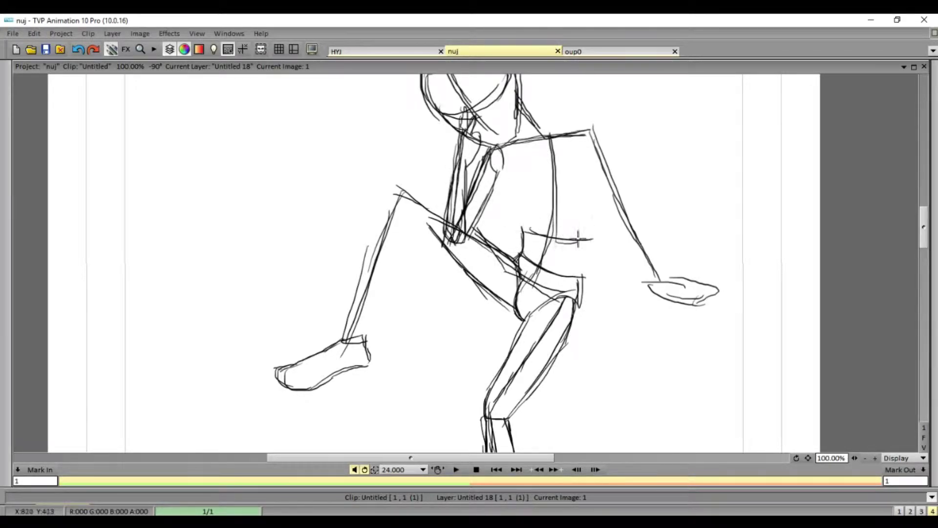
{"action": "left_click_drag", "start_coordinate": [597, 164], "coordinate": [585, 244]}
{"action": "left_click_drag", "start_coordinate": [522, 242], "coordinate": [506, 173]}
- Sketch the neck, shoulder and forearm lines and redraw the raised leg
{"action": "mouse_move", "coordinate": [522, 93]}
{"action": "left_mouse_down"}
{"action": "mouse_move", "coordinate": [550, 142]}
{"action": "mouse_move", "coordinate": [599, 128]}
{"action": "mouse_move", "coordinate": [587, 154]}
{"action": "mouse_move", "coordinate": [630, 196]}
{"action": "left_mouse_up"}
{"action": "left_click_drag", "start_coordinate": [598, 131], "coordinate": [645, 270]}
{"action": "left_click_drag", "start_coordinate": [625, 195], "coordinate": [659, 283]}
{"action": "left_click_drag", "start_coordinate": [635, 231], "coordinate": [666, 286]}
{"action": "mouse_move", "coordinate": [391, 195]}
{"action": "left_mouse_down"}
{"action": "mouse_move", "coordinate": [349, 340]}
{"action": "mouse_move", "coordinate": [413, 201]}
{"action": "mouse_move", "coordinate": [388, 271]}
{"action": "mouse_move", "coordinate": [447, 213]}
{"action": "left_mouse_up"}
{"action": "left_click_drag", "start_coordinate": [412, 222], "coordinate": [469, 249]}
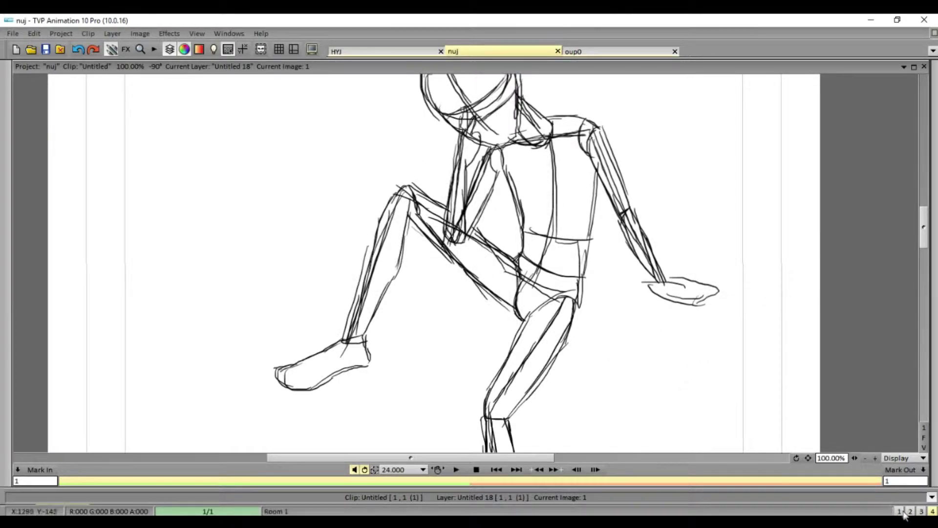
{"action": "key", "text": "Tab"}
- Enlarge the sketch, add the Untitled 20 layer, and switch to Room 4
{"action": "left_click_drag", "start_coordinate": [581, 240], "coordinate": [606, 344]}
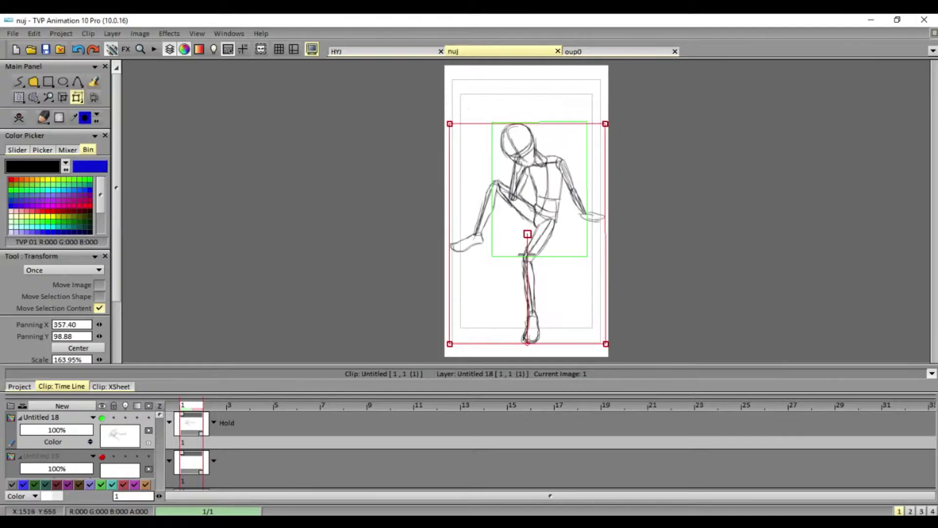
{"action": "left_click", "coordinate": [86, 406]}
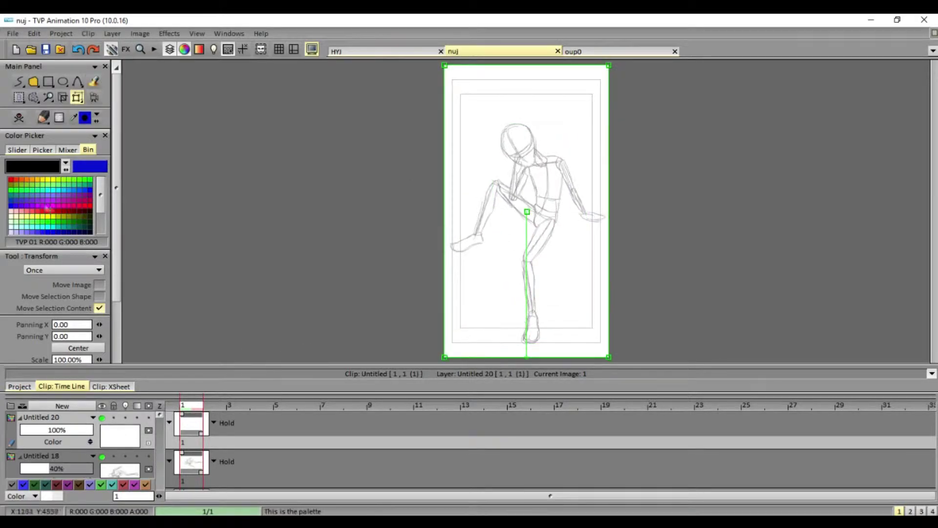
{"action": "left_click", "coordinate": [932, 511]}
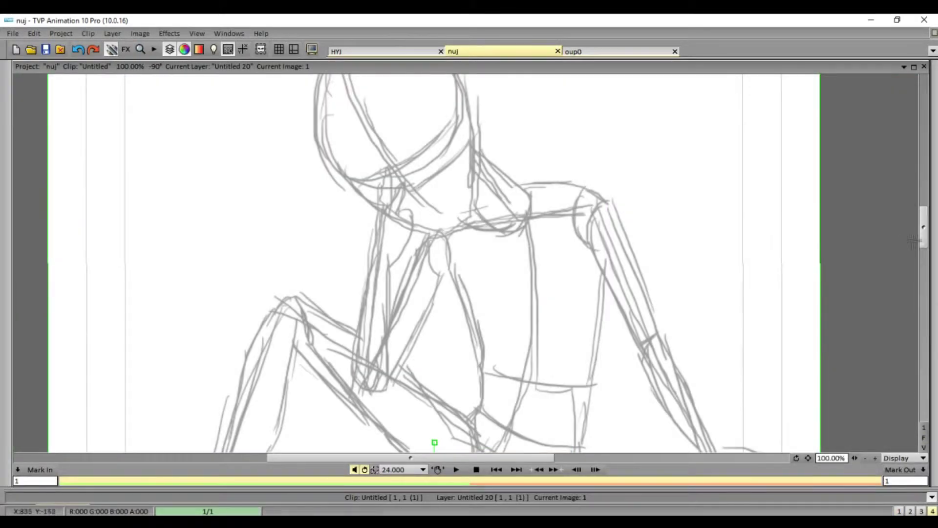
{"action": "key", "text": "Tab"}
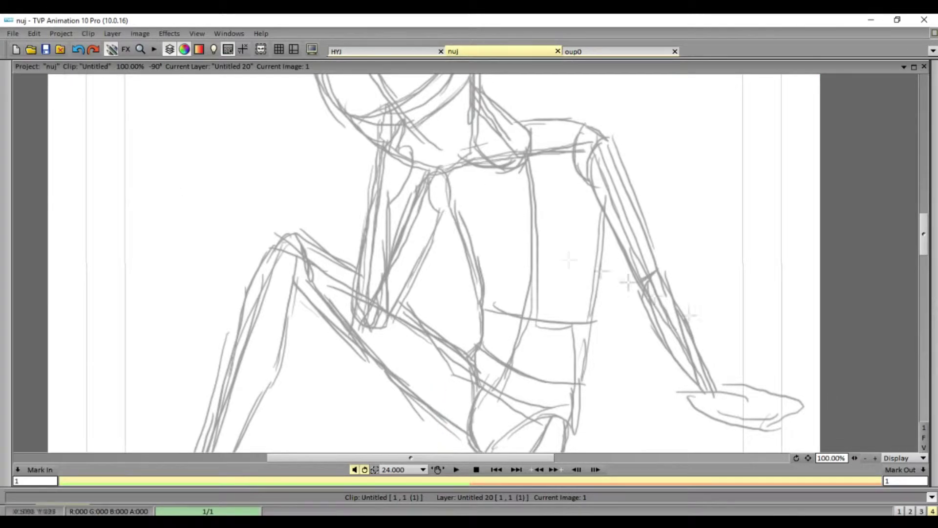
{"action": "scroll", "coordinate": [463, 219], "scroll_direction": "up", "scroll_amount": 3}
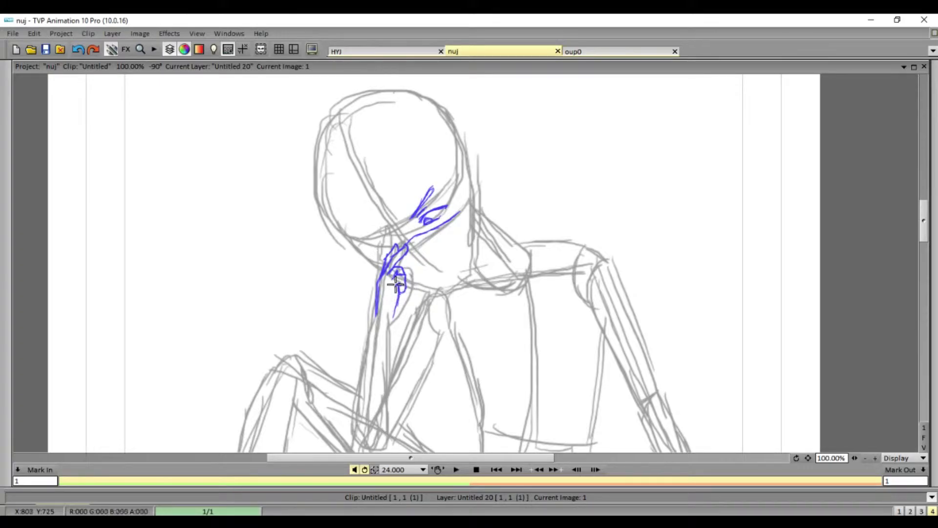
- Ink blue hair strokes above the eye and along the head's upper-left and left edge
{"action": "left_click_drag", "start_coordinate": [379, 223], "coordinate": [412, 218]}
{"action": "left_click_drag", "start_coordinate": [388, 205], "coordinate": [416, 215]}
{"action": "left_click_drag", "start_coordinate": [405, 182], "coordinate": [417, 209]}
{"action": "left_click_drag", "start_coordinate": [358, 142], "coordinate": [355, 172]}
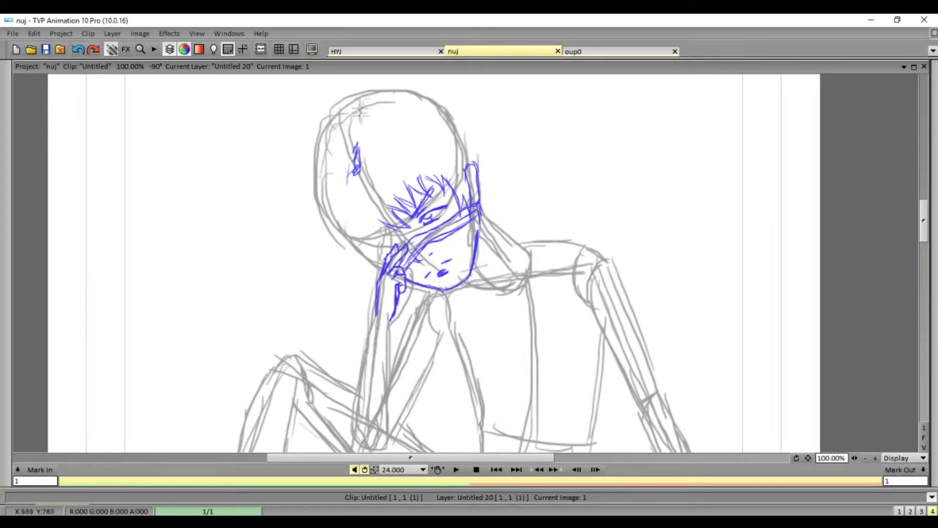
{"action": "mouse_move", "coordinate": [318, 142]}
{"action": "left_mouse_down"}
{"action": "mouse_move", "coordinate": [310, 203]}
{"action": "mouse_move", "coordinate": [341, 251]}
{"action": "mouse_move", "coordinate": [360, 258]}
{"action": "left_mouse_up"}
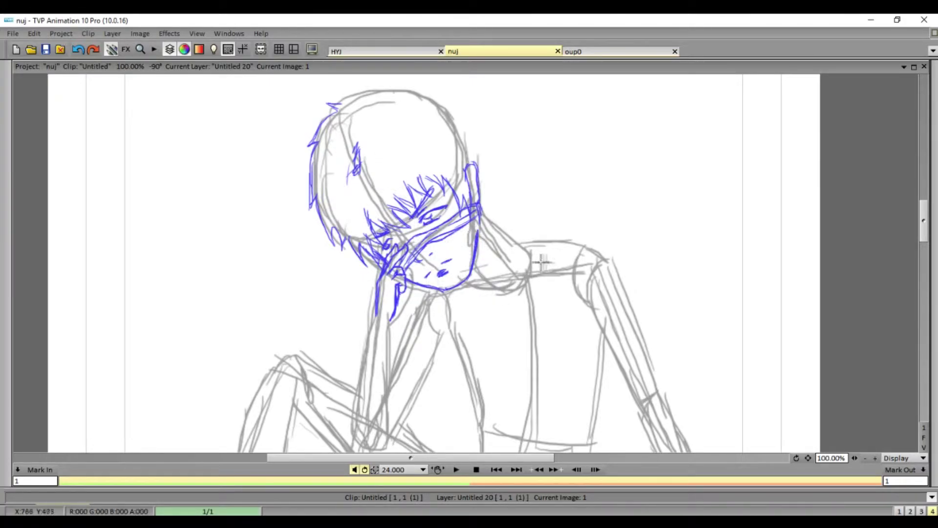
- Zoom to 150% and ink the neck, collar, shoulder and chest lines in blue
{"action": "key", "text": "plus"}
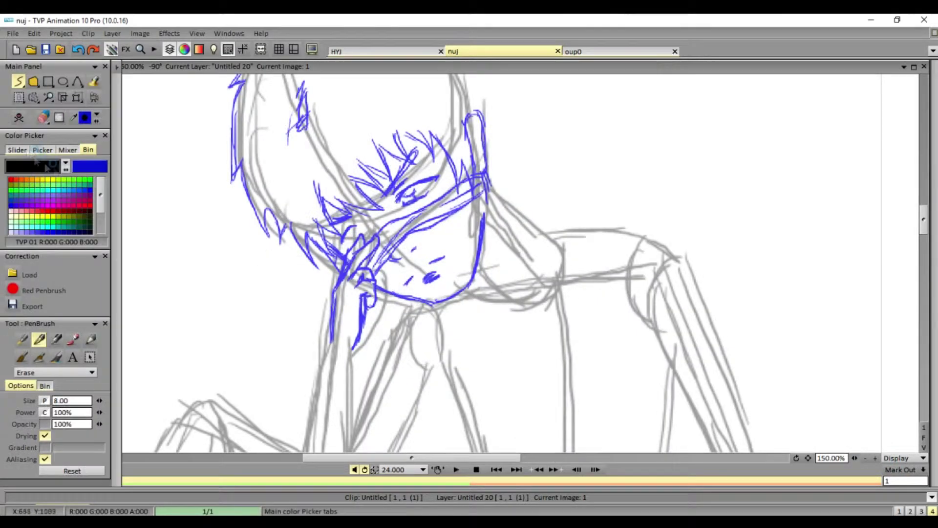
{"action": "left_click_drag", "start_coordinate": [488, 190], "coordinate": [539, 230]}
{"action": "left_click_drag", "start_coordinate": [480, 279], "coordinate": [506, 292]}
{"action": "left_click_drag", "start_coordinate": [508, 226], "coordinate": [526, 295]}
{"action": "left_click_drag", "start_coordinate": [536, 221], "coordinate": [560, 294]}
{"action": "left_click_drag", "start_coordinate": [523, 222], "coordinate": [631, 225]}
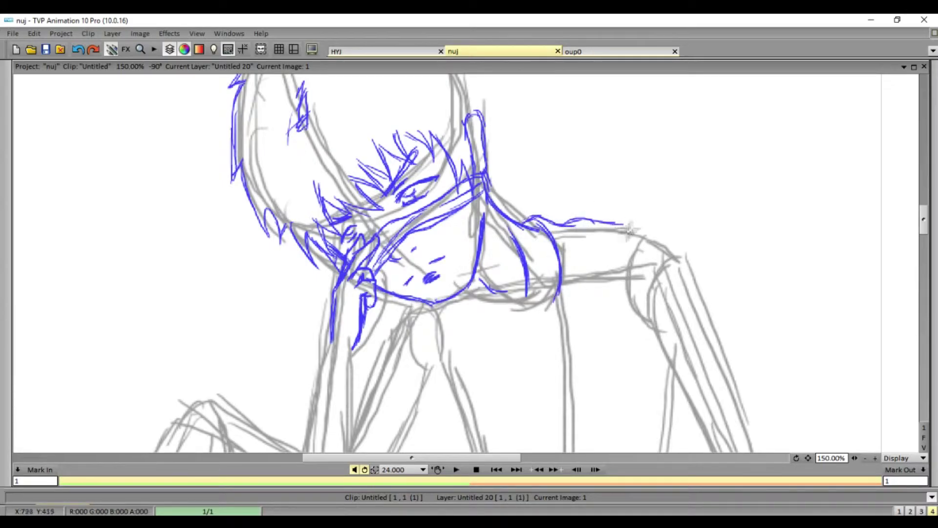
{"action": "left_click_drag", "start_coordinate": [482, 293], "coordinate": [572, 282]}
- Ink the line down the torso and the shirt hem around the hips
{"action": "scroll", "coordinate": [537, 283], "scroll_direction": "down", "scroll_amount": 3}
{"action": "mouse_move", "coordinate": [439, 239]}
{"action": "left_mouse_down"}
{"action": "mouse_move", "coordinate": [479, 348]}
{"action": "mouse_move", "coordinate": [481, 406]}
{"action": "left_mouse_up"}
{"action": "left_click_drag", "start_coordinate": [492, 381], "coordinate": [608, 395]}
{"action": "scroll", "coordinate": [609, 394], "scroll_direction": "down", "scroll_amount": 5}
{"action": "mouse_move", "coordinate": [481, 205]}
{"action": "left_mouse_down"}
{"action": "mouse_move", "coordinate": [457, 240]}
{"action": "mouse_move", "coordinate": [418, 243]}
{"action": "mouse_move", "coordinate": [657, 378]}
{"action": "mouse_move", "coordinate": [652, 313]}
{"action": "left_mouse_up"}
{"action": "mouse_move", "coordinate": [635, 322]}
{"action": "left_mouse_down"}
{"action": "mouse_move", "coordinate": [593, 351]}
{"action": "mouse_move", "coordinate": [669, 294]}
{"action": "mouse_move", "coordinate": [668, 195]}
{"action": "left_mouse_up"}
{"action": "left_click_drag", "start_coordinate": [660, 233], "coordinate": [569, 310]}
{"action": "scroll", "coordinate": [570, 313], "scroll_direction": "up", "scroll_amount": 3}
{"action": "left_click_drag", "start_coordinate": [660, 333], "coordinate": [684, 208]}
{"action": "left_click_drag", "start_coordinate": [666, 269], "coordinate": [644, 320]}
{"action": "scroll", "coordinate": [699, 279], "scroll_direction": "up", "scroll_amount": 2}
{"action": "left_click_drag", "start_coordinate": [320, 271], "coordinate": [351, 297]}
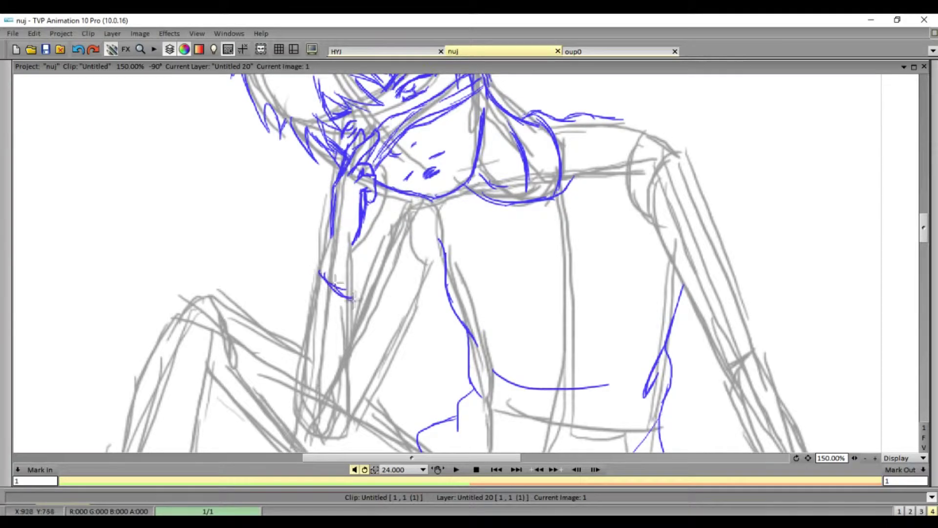
- Ink the arm up to the chin, the right shoulder and the right torso side
{"action": "mouse_move", "coordinate": [335, 234]}
{"action": "left_mouse_down"}
{"action": "mouse_move", "coordinate": [298, 401]}
{"action": "mouse_move", "coordinate": [356, 426]}
{"action": "left_mouse_up"}
{"action": "mouse_move", "coordinate": [359, 275]}
{"action": "left_mouse_down"}
{"action": "mouse_move", "coordinate": [351, 409]}
{"action": "mouse_move", "coordinate": [386, 398]}
{"action": "mouse_move", "coordinate": [425, 308]}
{"action": "mouse_move", "coordinate": [432, 261]}
{"action": "left_mouse_up"}
{"action": "left_click_drag", "start_coordinate": [351, 315], "coordinate": [422, 198]}
{"action": "mouse_move", "coordinate": [623, 120]}
{"action": "left_mouse_down"}
{"action": "mouse_move", "coordinate": [662, 128]}
{"action": "mouse_move", "coordinate": [706, 203]}
{"action": "left_mouse_up"}
{"action": "mouse_move", "coordinate": [681, 286]}
{"action": "left_mouse_down"}
{"action": "mouse_move", "coordinate": [637, 345]}
{"action": "mouse_move", "coordinate": [657, 307]}
{"action": "left_mouse_up"}
{"action": "left_click_drag", "start_coordinate": [654, 251], "coordinate": [609, 266]}
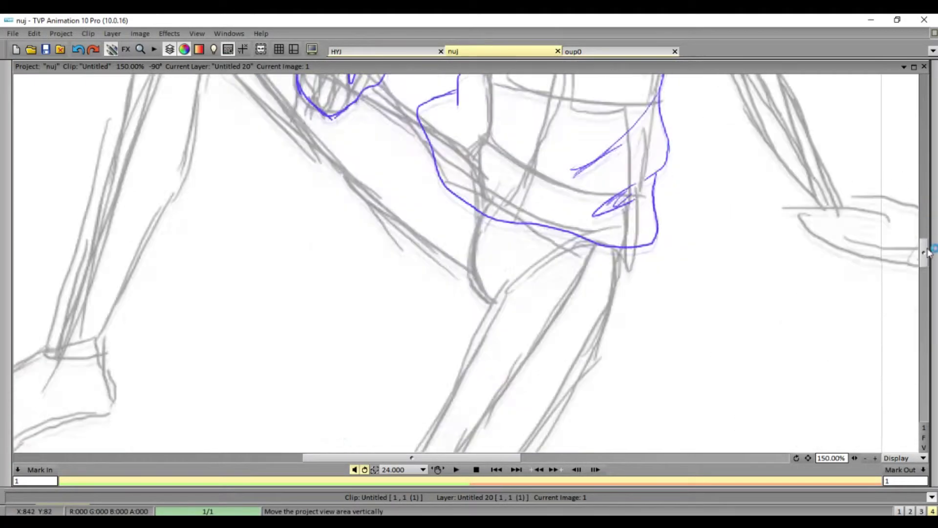
- Ink the left thigh bands, shorts edge, knee outline and lower calf contours
{"action": "scroll", "coordinate": [710, 264], "scroll_direction": "down", "scroll_amount": 5}
{"action": "left_click_drag", "start_coordinate": [134, 239], "coordinate": [197, 266]}
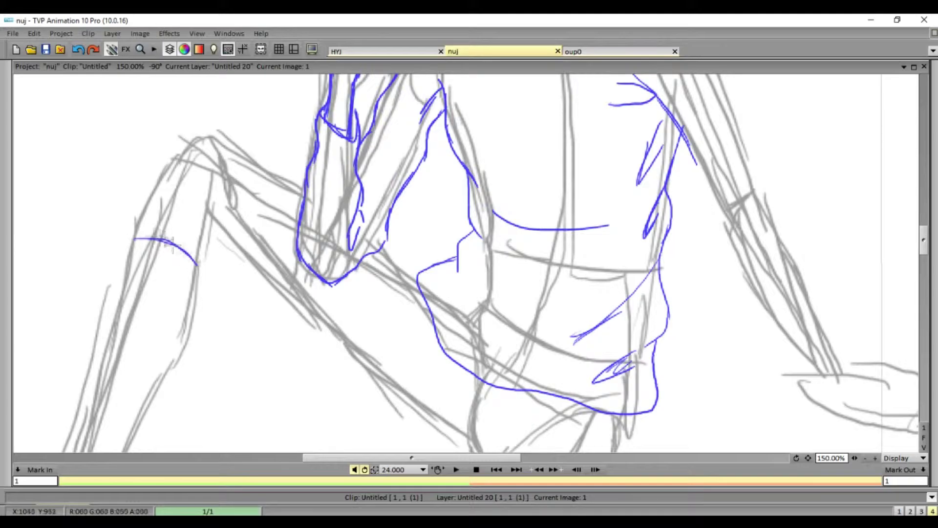
{"action": "left_click_drag", "start_coordinate": [143, 220], "coordinate": [199, 244]}
{"action": "mouse_move", "coordinate": [139, 223]}
{"action": "left_mouse_down"}
{"action": "mouse_move", "coordinate": [131, 195]}
{"action": "mouse_move", "coordinate": [191, 117]}
{"action": "mouse_move", "coordinate": [210, 114]}
{"action": "left_mouse_up"}
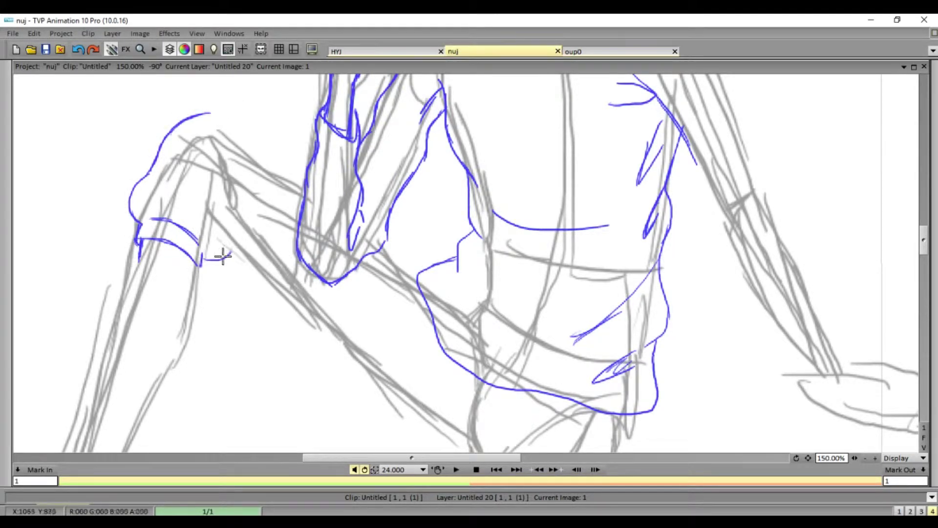
{"action": "left_click_drag", "start_coordinate": [223, 255], "coordinate": [247, 234]}
{"action": "left_click_drag", "start_coordinate": [239, 170], "coordinate": [261, 240]}
{"action": "left_click_drag", "start_coordinate": [211, 113], "coordinate": [310, 159]}
{"action": "mouse_move", "coordinate": [243, 234]}
{"action": "left_mouse_down"}
{"action": "mouse_move", "coordinate": [274, 298]}
{"action": "mouse_move", "coordinate": [417, 431]}
{"action": "left_mouse_up"}
{"action": "left_click_drag", "start_coordinate": [368, 338], "coordinate": [440, 432]}
{"action": "left_click_drag", "start_coordinate": [384, 328], "coordinate": [453, 438]}
{"action": "left_click_drag", "start_coordinate": [447, 405], "coordinate": [454, 437]}
{"action": "left_click_drag", "start_coordinate": [390, 226], "coordinate": [420, 267]}
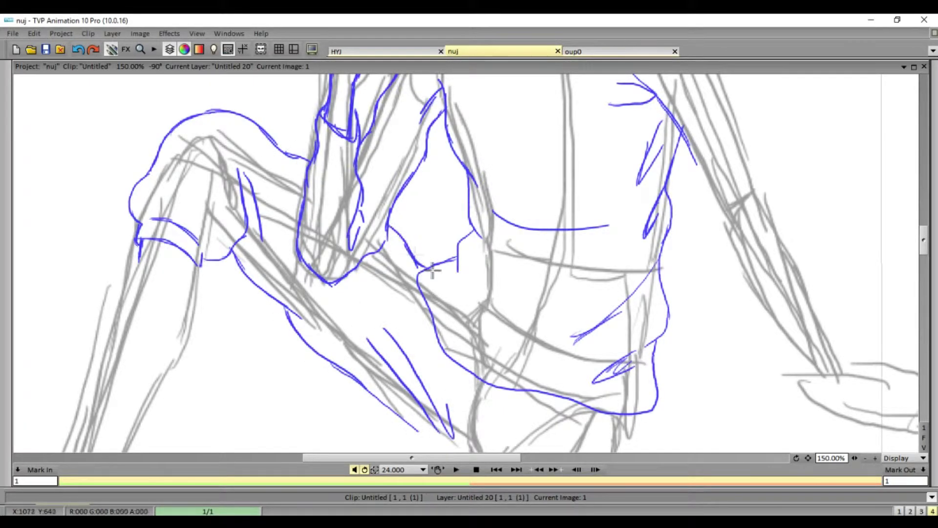
- Ink the lower leg contours with a series of blue strokes
{"action": "scroll", "coordinate": [759, 339], "scroll_direction": "down", "scroll_amount": 5}
{"action": "mouse_move", "coordinate": [418, 204]}
{"action": "left_mouse_down"}
{"action": "mouse_move", "coordinate": [459, 249]}
{"action": "mouse_move", "coordinate": [434, 294]}
{"action": "left_mouse_up"}
{"action": "scroll", "coordinate": [449, 251], "scroll_direction": "down", "scroll_amount": 4}
{"action": "left_click_drag", "start_coordinate": [433, 132], "coordinate": [408, 184]}
{"action": "mouse_move", "coordinate": [410, 180]}
{"action": "left_mouse_down"}
{"action": "mouse_move", "coordinate": [446, 146]}
{"action": "mouse_move", "coordinate": [389, 332]}
{"action": "mouse_move", "coordinate": [481, 337]}
{"action": "left_mouse_up"}
{"action": "left_click_drag", "start_coordinate": [484, 336], "coordinate": [507, 310]}
{"action": "left_click_drag", "start_coordinate": [579, 177], "coordinate": [491, 330]}
{"action": "left_click_drag", "start_coordinate": [554, 203], "coordinate": [483, 295]}
- Add further blue contour strokes along the legs
{"action": "scroll", "coordinate": [781, 237], "scroll_direction": "up", "scroll_amount": 4}
{"action": "left_click_drag", "start_coordinate": [617, 269], "coordinate": [561, 369]}
{"action": "left_click_drag", "start_coordinate": [635, 203], "coordinate": [601, 296]}
{"action": "mouse_move", "coordinate": [586, 195]}
{"action": "left_mouse_down"}
{"action": "mouse_move", "coordinate": [555, 240]}
{"action": "mouse_move", "coordinate": [513, 391]}
{"action": "left_mouse_up"}
{"action": "left_click_drag", "start_coordinate": [532, 283], "coordinate": [508, 358]}
{"action": "left_click_drag", "start_coordinate": [587, 283], "coordinate": [545, 353]}
{"action": "mouse_move", "coordinate": [600, 235]}
{"action": "left_mouse_down"}
{"action": "mouse_move", "coordinate": [558, 326]}
{"action": "mouse_move", "coordinate": [537, 332]}
{"action": "left_mouse_up"}
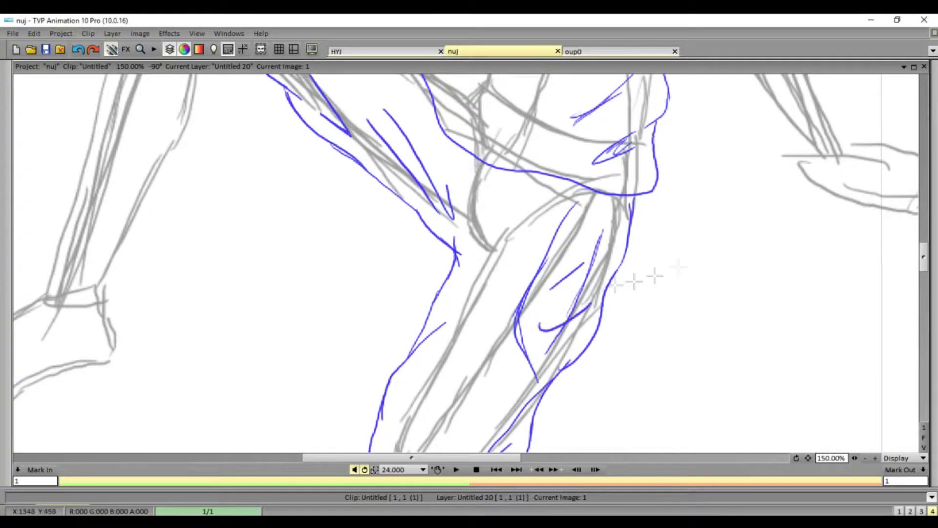
{"action": "left_click_drag", "start_coordinate": [923, 257], "coordinate": [927, 280]}
- Ink around the bottom of the knee and the neighbouring contours
{"action": "mouse_move", "coordinate": [394, 277]}
{"action": "left_mouse_down"}
{"action": "mouse_move", "coordinate": [391, 321]}
{"action": "mouse_move", "coordinate": [481, 327]}
{"action": "mouse_move", "coordinate": [537, 249]}
{"action": "left_mouse_up"}
{"action": "scroll", "coordinate": [489, 294], "scroll_direction": "up", "scroll_amount": 10}
{"action": "left_click_drag", "start_coordinate": [409, 458], "coordinate": [468, 458]}
{"action": "scroll", "coordinate": [469, 264], "scroll_direction": "down", "scroll_amount": 3}
{"action": "left_click_drag", "start_coordinate": [444, 117], "coordinate": [477, 183]}
{"action": "mouse_move", "coordinate": [510, 156]}
{"action": "left_mouse_down"}
{"action": "mouse_move", "coordinate": [490, 184]}
{"action": "mouse_move", "coordinate": [557, 338]}
{"action": "mouse_move", "coordinate": [582, 272]}
{"action": "mouse_move", "coordinate": [503, 94]}
{"action": "left_mouse_up"}
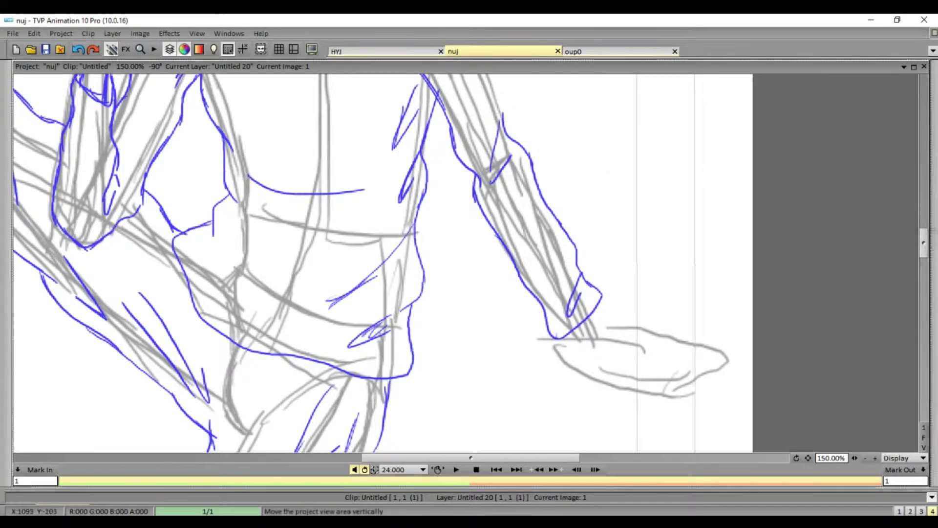
{"action": "scroll", "coordinate": [510, 384], "scroll_direction": "up", "scroll_amount": 5}
- Ink both edges of the outstretched arm and the hand out to the fingertips
{"action": "left_click_drag", "start_coordinate": [511, 386], "coordinate": [462, 251]}
{"action": "left_click_drag", "start_coordinate": [418, 222], "coordinate": [389, 296]}
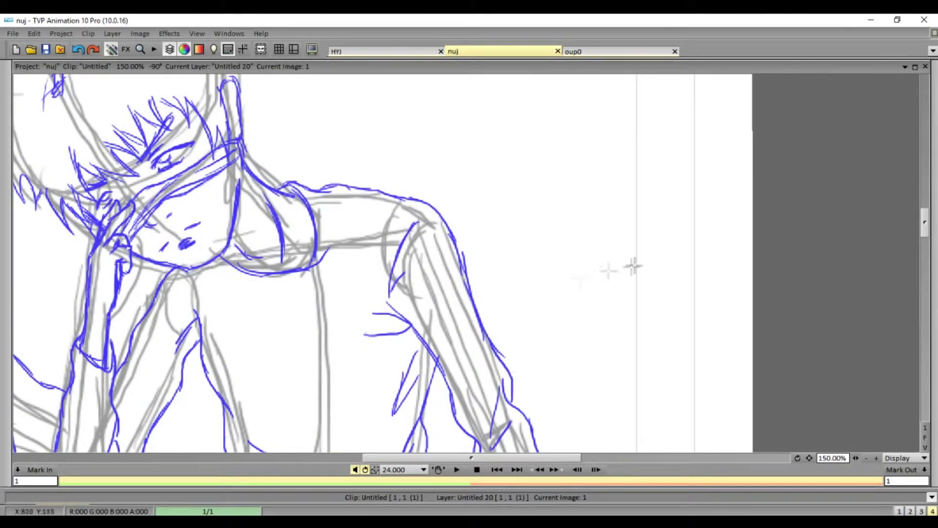
{"action": "scroll", "coordinate": [537, 244], "scroll_direction": "down", "scroll_amount": 5}
{"action": "left_click_drag", "start_coordinate": [567, 208], "coordinate": [635, 253]}
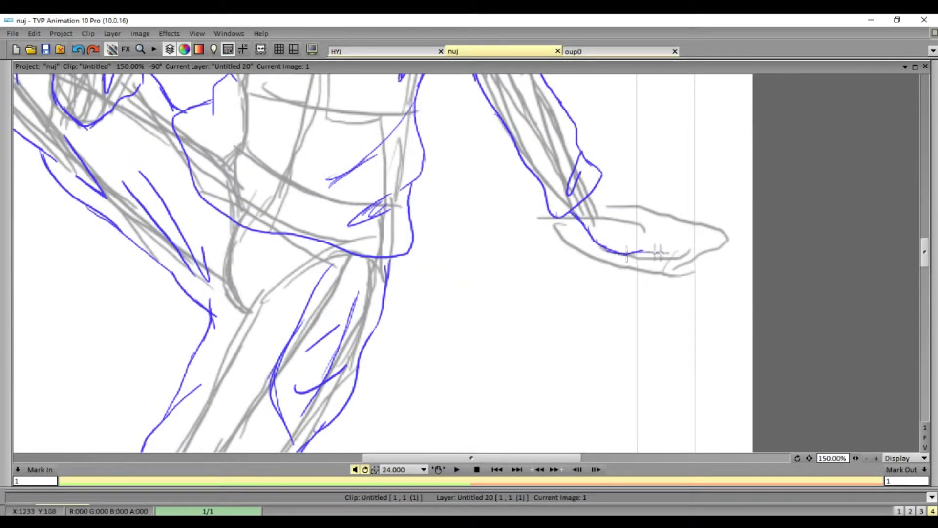
{"action": "left_click_drag", "start_coordinate": [597, 188], "coordinate": [718, 226]}
{"action": "mouse_move", "coordinate": [652, 226]}
{"action": "left_mouse_down"}
{"action": "mouse_move", "coordinate": [710, 234]}
{"action": "mouse_move", "coordinate": [721, 222]}
{"action": "left_mouse_up"}
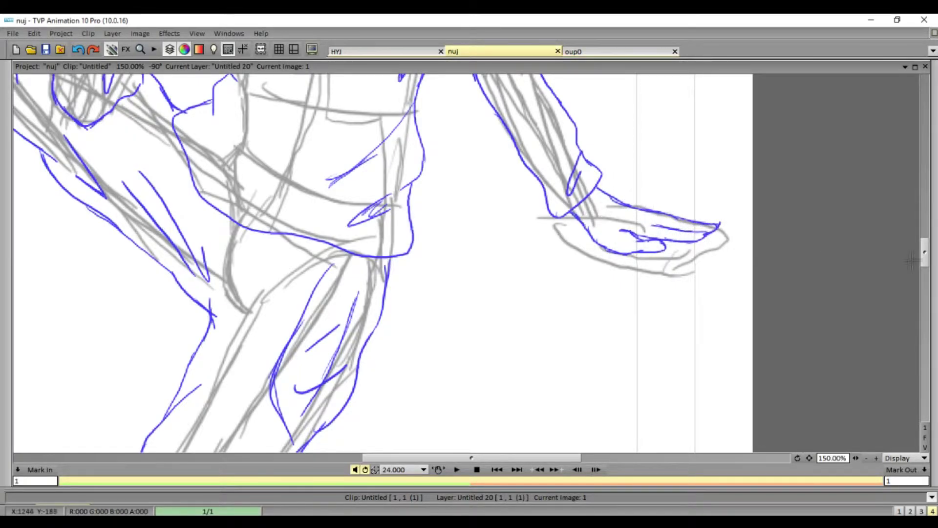
- Trace the top of the head in blue
{"action": "scroll", "coordinate": [911, 261], "scroll_direction": "down", "scroll_amount": 2}
{"action": "scroll", "coordinate": [538, 342], "scroll_direction": "left", "scroll_amount": 2}
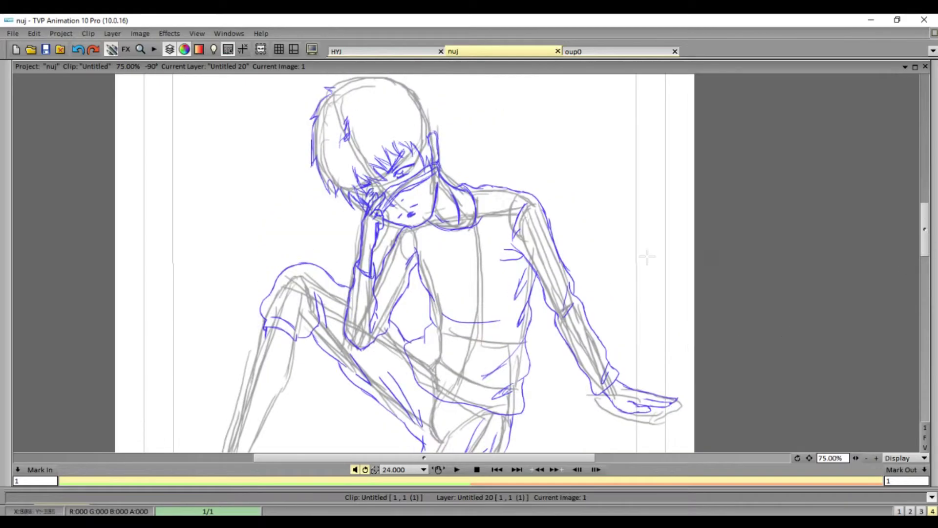
{"action": "scroll", "coordinate": [646, 256], "scroll_direction": "up", "scroll_amount": 2}
{"action": "left_click_drag", "start_coordinate": [335, 122], "coordinate": [386, 107]}
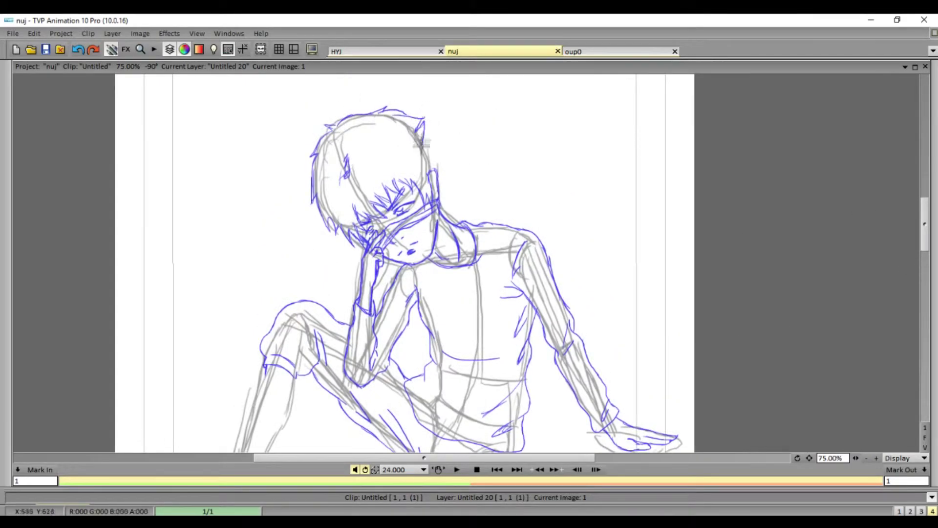
{"action": "left_click", "coordinate": [33, 98]}
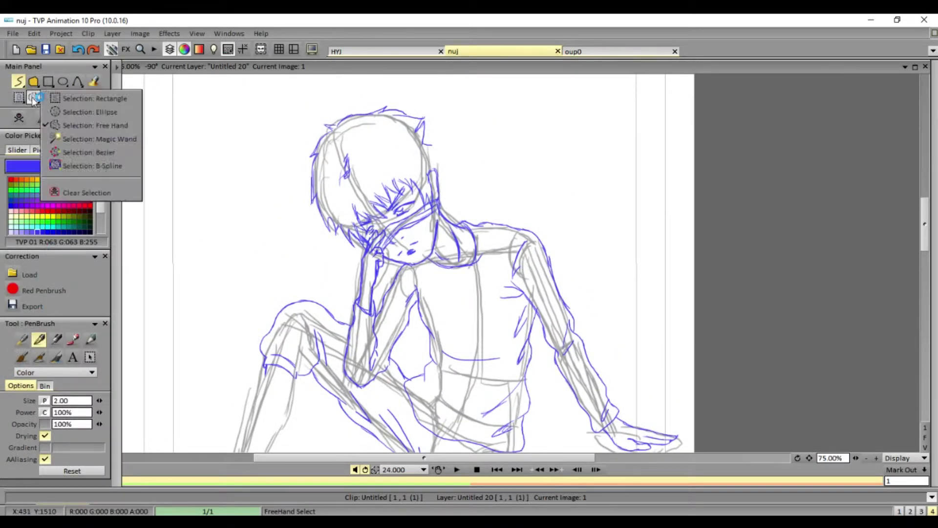
- Shrink the head linework slightly using a freehand selection and the Transform Tool
{"action": "left_click_drag", "start_coordinate": [303, 120], "coordinate": [430, 112]}
{"action": "left_click", "coordinate": [260, 49]}
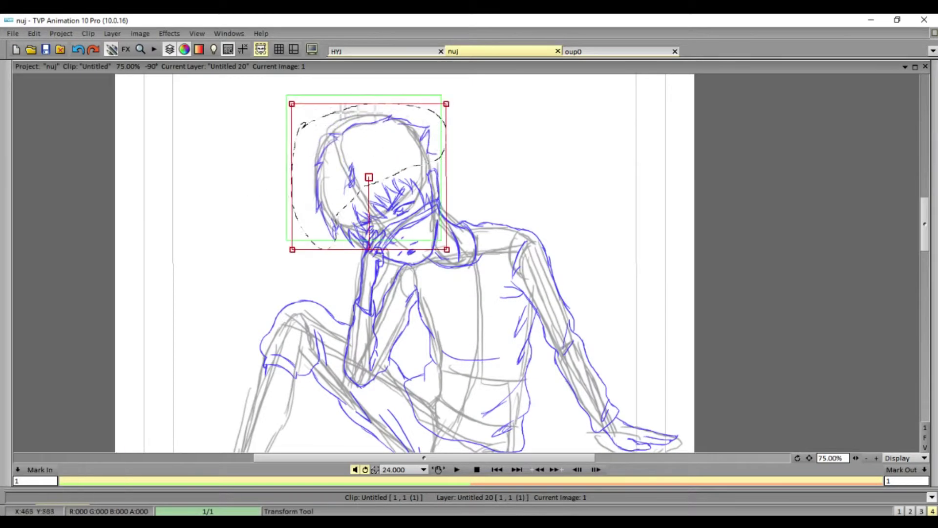
{"action": "left_click_drag", "start_coordinate": [357, 108], "coordinate": [392, 195]}
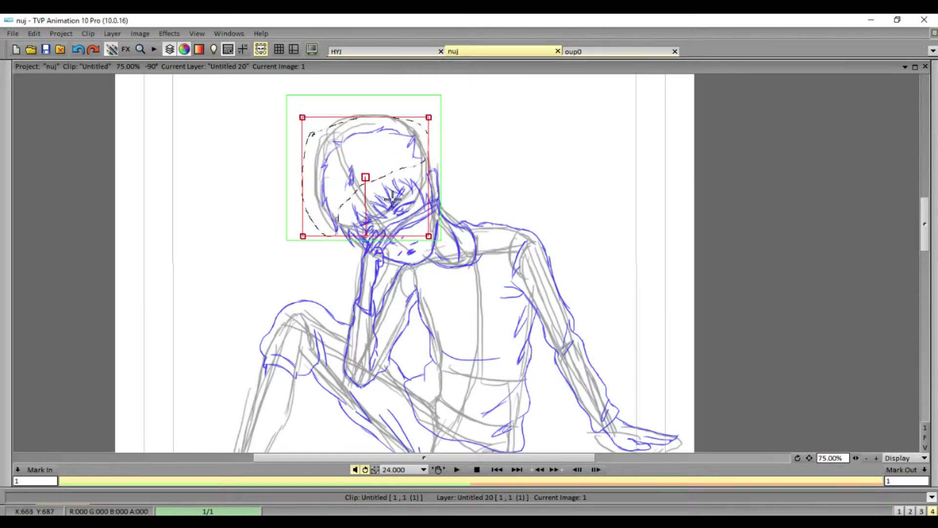
- Zoom to 150% and draw a spiky zigzag hair outline over the head
{"action": "left_click", "coordinate": [842, 404]}
{"action": "key", "text": "Tab"}
{"action": "key", "text": "KP_Add"}
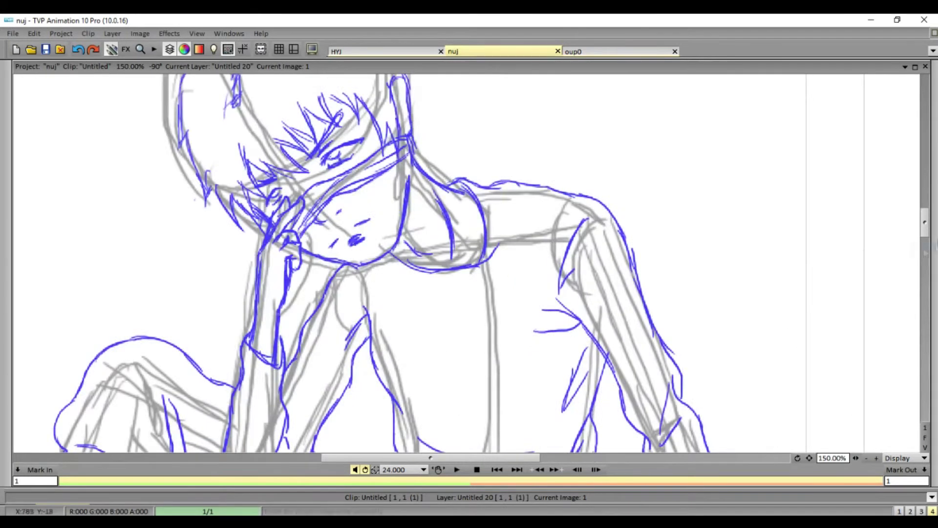
{"action": "scroll", "coordinate": [274, 142], "scroll_direction": "up", "scroll_amount": 3}
{"action": "mouse_move", "coordinate": [247, 163]}
{"action": "left_mouse_down"}
{"action": "mouse_move", "coordinate": [288, 144]}
{"action": "mouse_move", "coordinate": [361, 156]}
{"action": "mouse_move", "coordinate": [392, 183]}
{"action": "mouse_move", "coordinate": [407, 228]}
{"action": "left_mouse_up"}
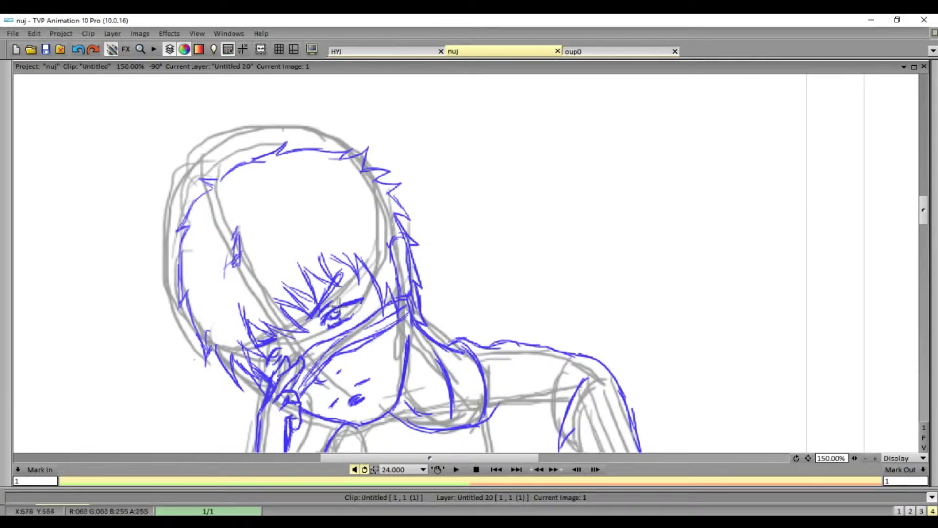
{"action": "scroll", "coordinate": [412, 197], "scroll_direction": "down", "scroll_amount": 3}
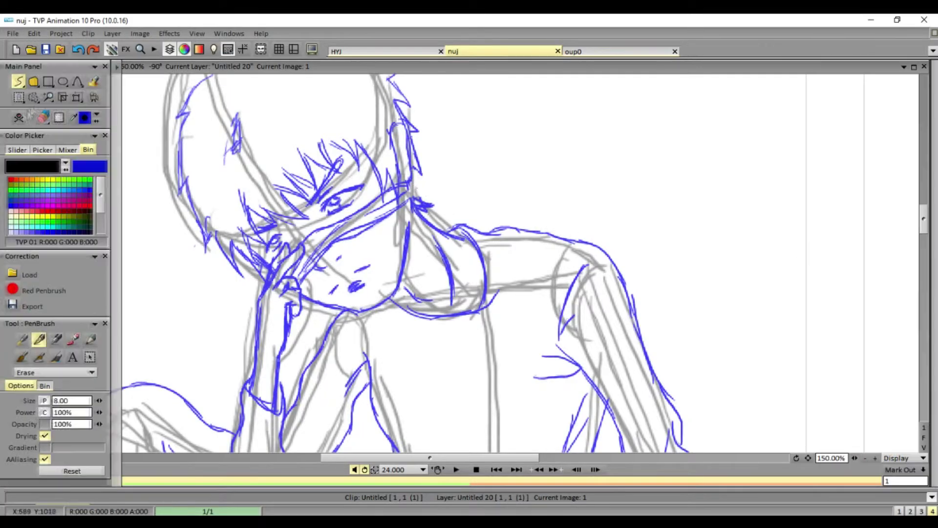
{"action": "scroll", "coordinate": [414, 175], "scroll_direction": "down", "scroll_amount": 10}
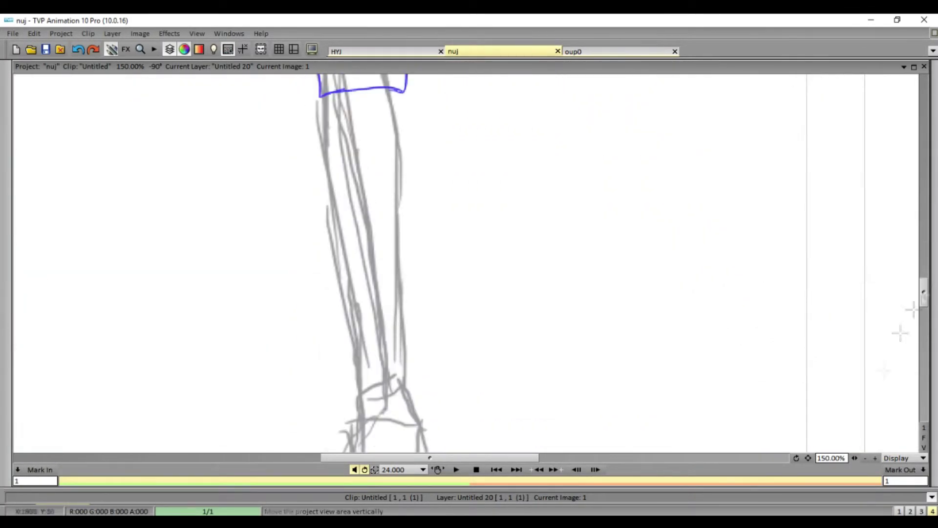
- Ink the standing leg's shin edge and the front and top of its shoe
{"action": "scroll", "coordinate": [396, 185], "scroll_direction": "down", "scroll_amount": 2}
{"action": "mouse_move", "coordinate": [395, 185]}
{"action": "left_mouse_down"}
{"action": "mouse_move", "coordinate": [409, 295]}
{"action": "mouse_move", "coordinate": [430, 203]}
{"action": "left_mouse_up"}
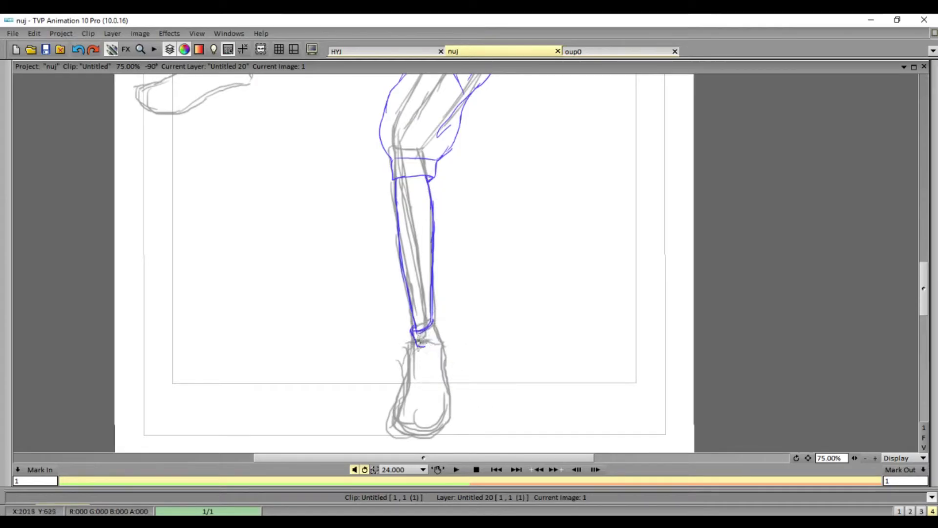
{"action": "mouse_move", "coordinate": [414, 345]}
{"action": "left_mouse_down"}
{"action": "mouse_move", "coordinate": [412, 390]}
{"action": "mouse_move", "coordinate": [443, 354]}
{"action": "left_mouse_up"}
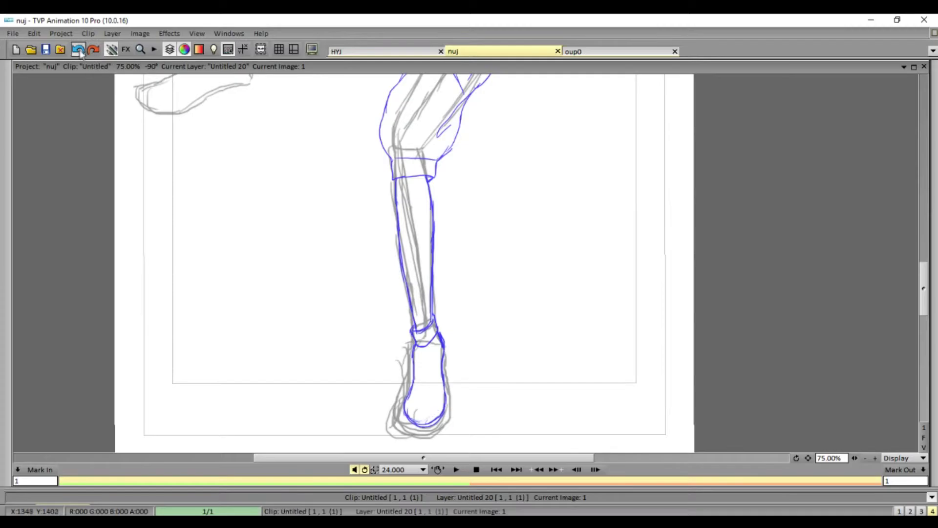
{"action": "left_click_drag", "start_coordinate": [405, 409], "coordinate": [443, 401]}
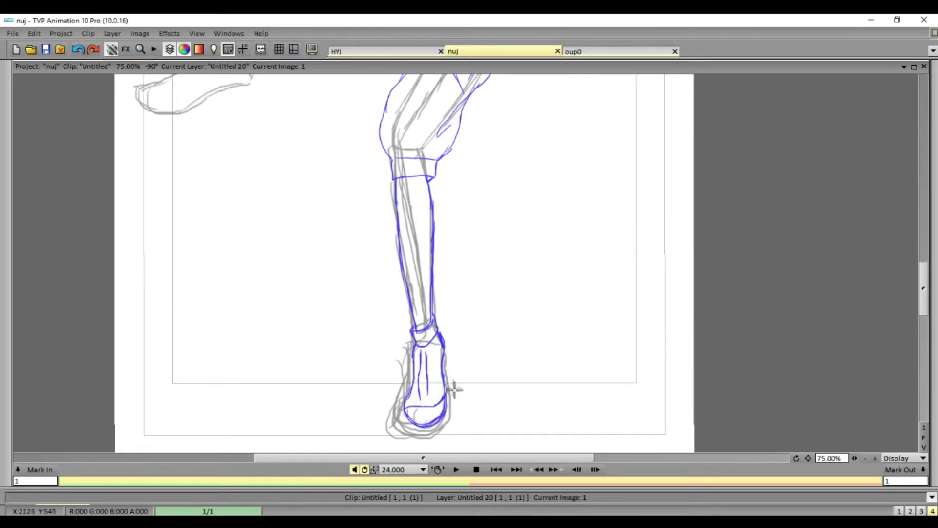
- Ink the raised leg's shin down to the ankle and outline its foot
{"action": "scroll", "coordinate": [220, 320], "scroll_direction": "up", "scroll_amount": 5}
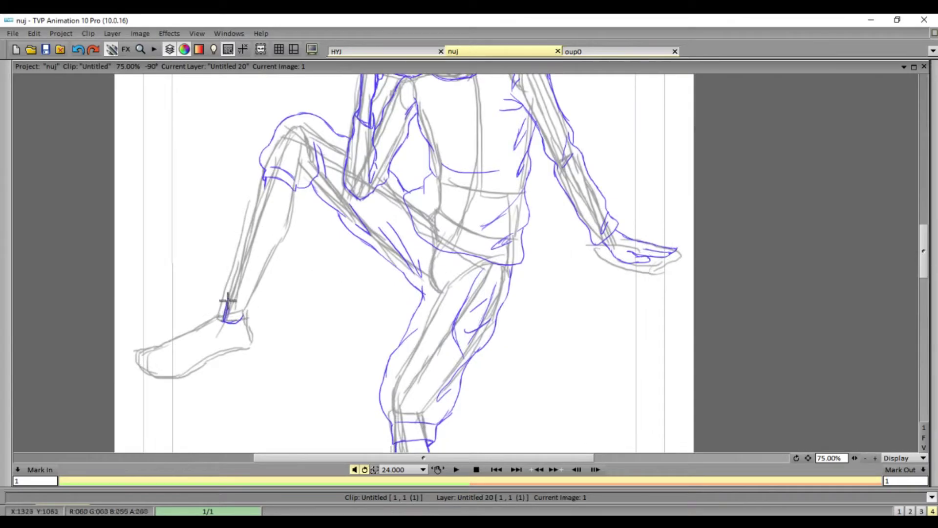
{"action": "left_click_drag", "start_coordinate": [266, 183], "coordinate": [244, 254]}
{"action": "mouse_move", "coordinate": [295, 185]}
{"action": "left_mouse_down"}
{"action": "mouse_move", "coordinate": [246, 306]}
{"action": "mouse_move", "coordinate": [249, 289]}
{"action": "left_mouse_up"}
{"action": "mouse_move", "coordinate": [224, 317]}
{"action": "left_mouse_down"}
{"action": "mouse_move", "coordinate": [174, 346]}
{"action": "mouse_move", "coordinate": [195, 362]}
{"action": "mouse_move", "coordinate": [245, 342]}
{"action": "mouse_move", "coordinate": [242, 318]}
{"action": "left_mouse_up"}
{"action": "mouse_move", "coordinate": [171, 348]}
{"action": "left_mouse_down"}
{"action": "mouse_move", "coordinate": [177, 356]}
{"action": "mouse_move", "coordinate": [244, 342]}
{"action": "mouse_move", "coordinate": [185, 354]}
{"action": "mouse_move", "coordinate": [232, 320]}
{"action": "left_mouse_up"}
{"action": "scroll", "coordinate": [276, 411], "scroll_direction": "down", "scroll_amount": 3}
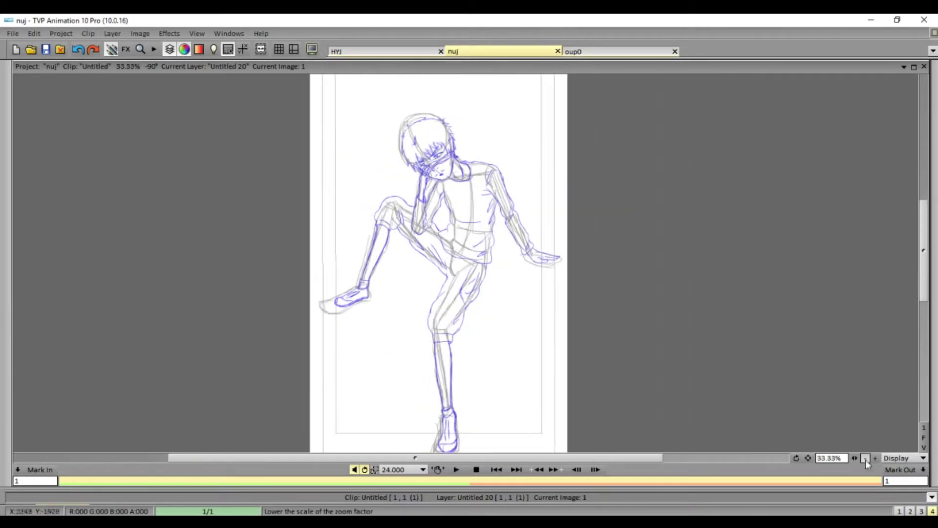
- Zoom in on the torso and draw a diagonal stroke and eye-shaped graphic on the shirt chest
{"action": "key", "text": "Tab"}
{"action": "key", "text": "Tab"}
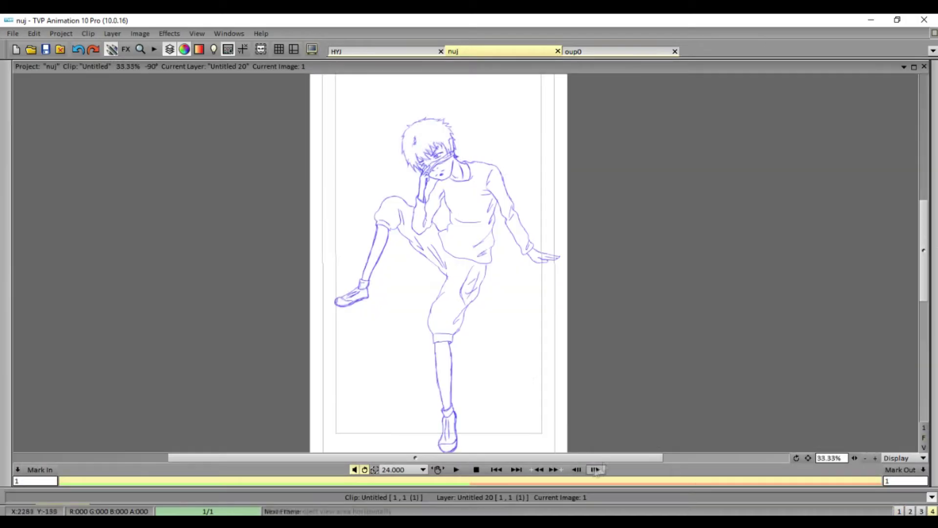
{"action": "scroll", "coordinate": [473, 288], "scroll_direction": "up", "scroll_amount": 3}
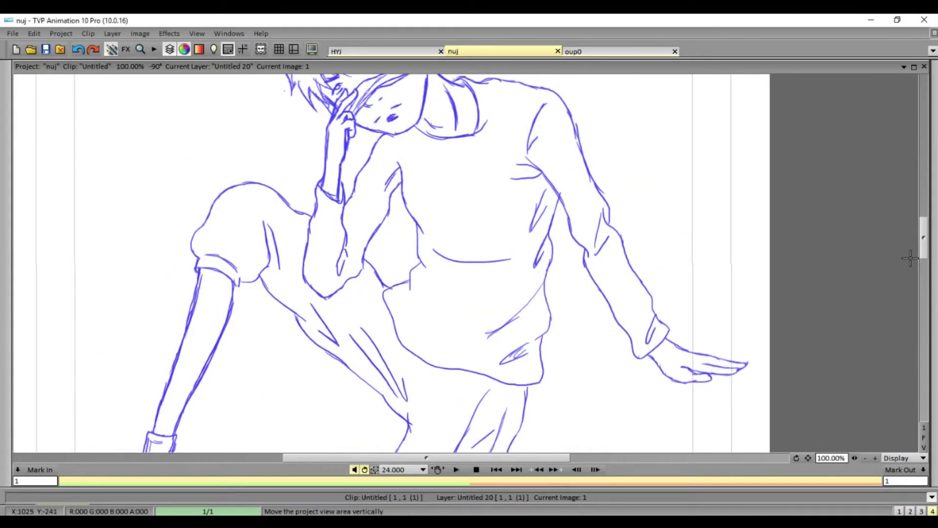
{"action": "mouse_move", "coordinate": [448, 184]}
{"action": "left_mouse_down"}
{"action": "mouse_move", "coordinate": [432, 199]}
{"action": "mouse_move", "coordinate": [476, 156]}
{"action": "mouse_move", "coordinate": [441, 224]}
{"action": "mouse_move", "coordinate": [466, 206]}
{"action": "left_mouse_up"}
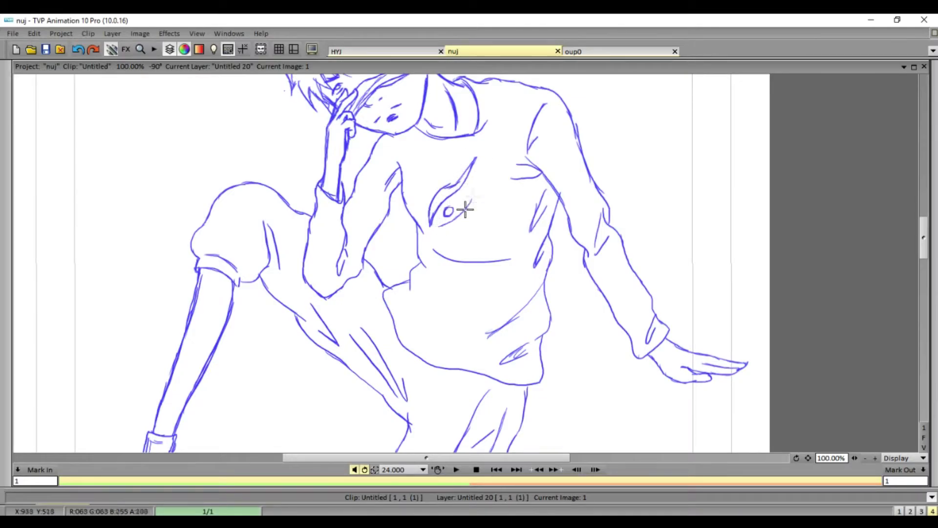
{"action": "mouse_move", "coordinate": [487, 176]}
{"action": "left_mouse_down"}
{"action": "mouse_move", "coordinate": [470, 215]}
{"action": "mouse_move", "coordinate": [439, 228]}
{"action": "mouse_move", "coordinate": [461, 232]}
{"action": "mouse_move", "coordinate": [451, 250]}
{"action": "mouse_move", "coordinate": [461, 243]}
{"action": "mouse_move", "coordinate": [465, 314]}
{"action": "mouse_move", "coordinate": [481, 266]}
{"action": "mouse_move", "coordinate": [469, 284]}
{"action": "mouse_move", "coordinate": [502, 237]}
{"action": "mouse_move", "coordinate": [475, 249]}
{"action": "left_mouse_up"}
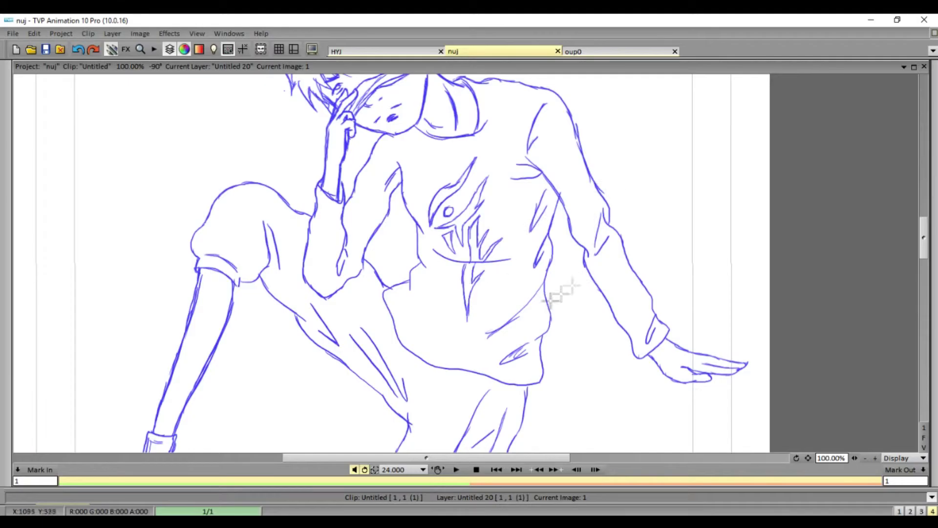
- Finish the chest graphic with curved lower strokes and short upper strokes, then view the whole figure
{"action": "left_click_drag", "start_coordinate": [438, 281], "coordinate": [433, 314]}
{"action": "mouse_move", "coordinate": [442, 268]}
{"action": "left_mouse_down"}
{"action": "mouse_move", "coordinate": [431, 291]}
{"action": "mouse_move", "coordinate": [448, 315]}
{"action": "mouse_move", "coordinate": [445, 296]}
{"action": "mouse_move", "coordinate": [442, 304]}
{"action": "left_mouse_up"}
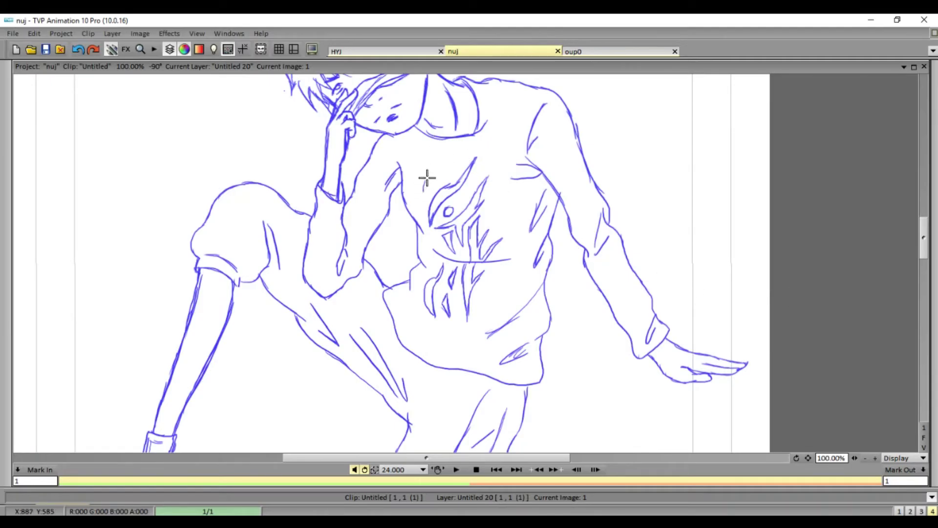
{"action": "left_click_drag", "start_coordinate": [434, 157], "coordinate": [432, 171]}
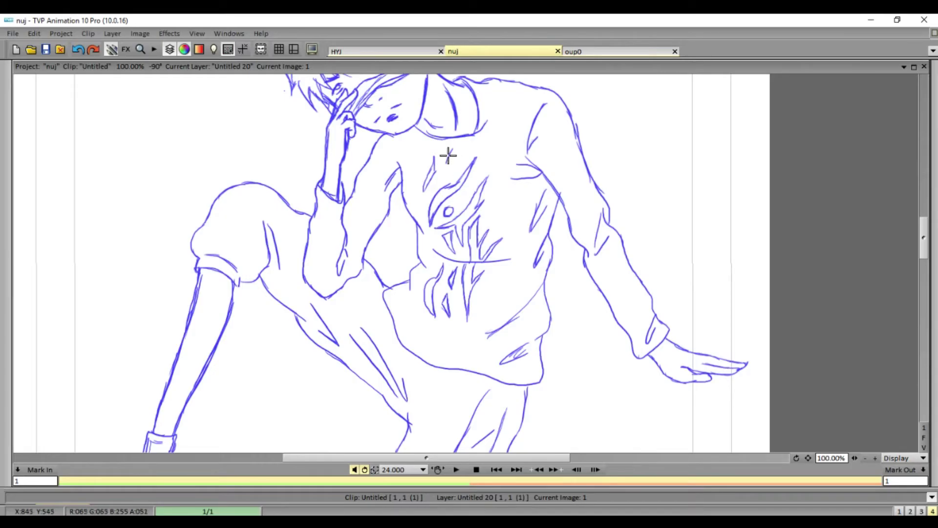
{"action": "left_click_drag", "start_coordinate": [457, 142], "coordinate": [447, 163]}
{"action": "scroll", "coordinate": [531, 257], "scroll_direction": "down", "scroll_amount": 2}
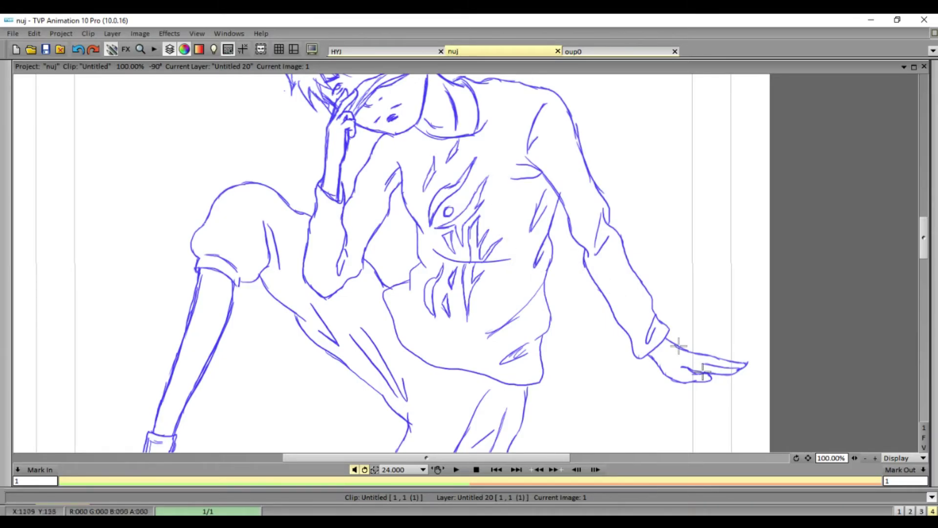
{"action": "left_click", "coordinate": [865, 458]}
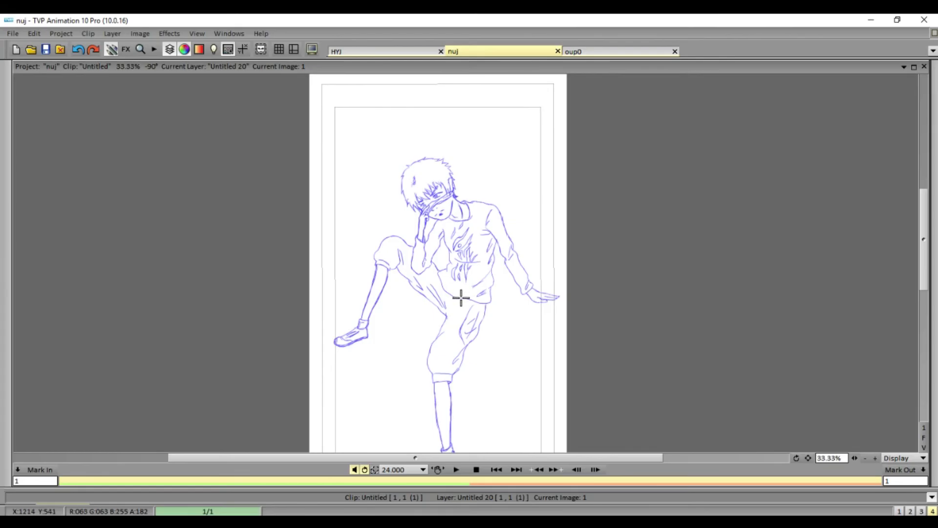
{"action": "scroll", "coordinate": [918, 301], "scroll_direction": "down", "scroll_amount": 3}
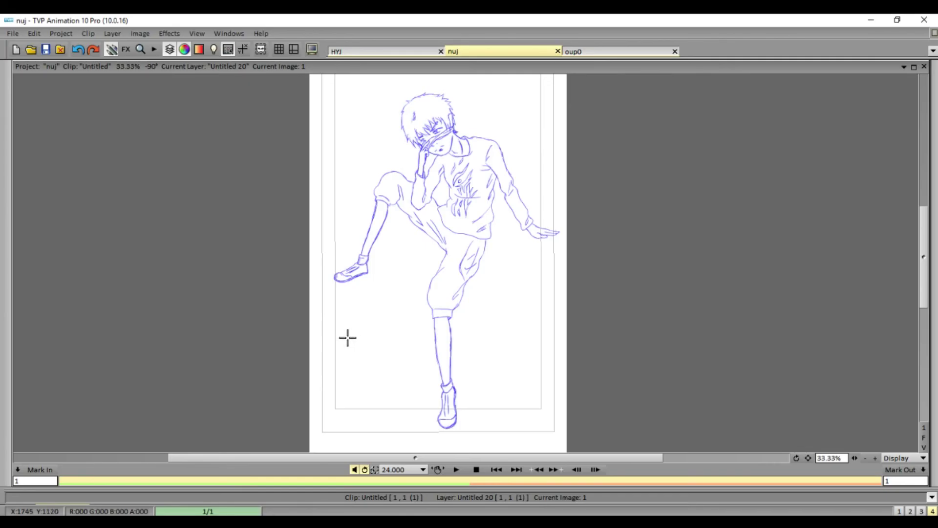
- Handwrite the artist's two-word signature with an initial flourish below, beside the standing leg
{"action": "left_click_drag", "start_coordinate": [366, 320], "coordinate": [384, 323]}
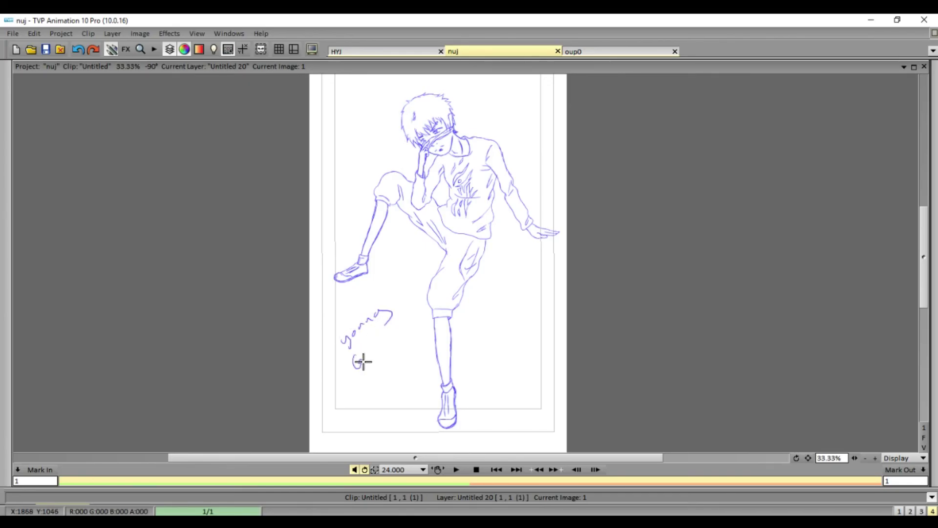
{"action": "left_click_drag", "start_coordinate": [366, 359], "coordinate": [415, 316]}
{"action": "mouse_move", "coordinate": [389, 383]}
{"action": "left_mouse_down"}
{"action": "mouse_move", "coordinate": [392, 356]}
{"action": "mouse_move", "coordinate": [418, 352]}
{"action": "left_mouse_up"}
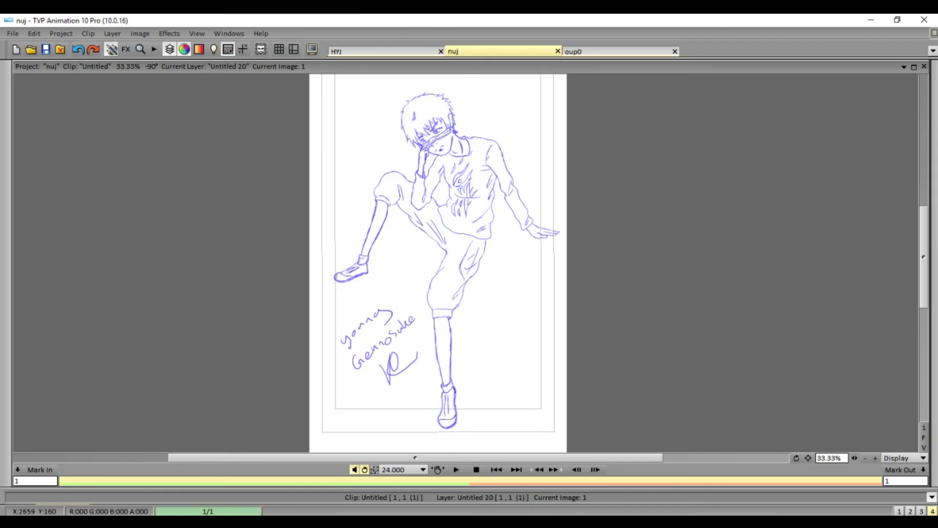